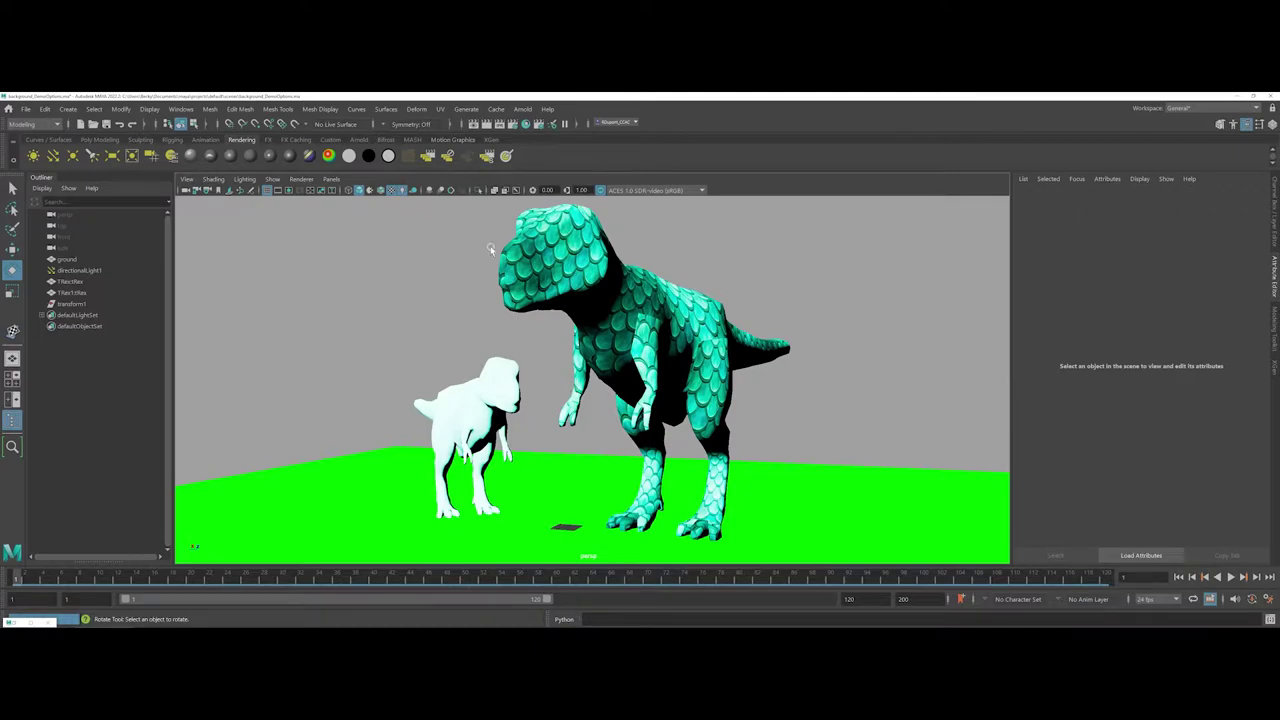
# - Render the dinosaur scene from the perspective view, then close the render window
pyautogui.click(487, 155)
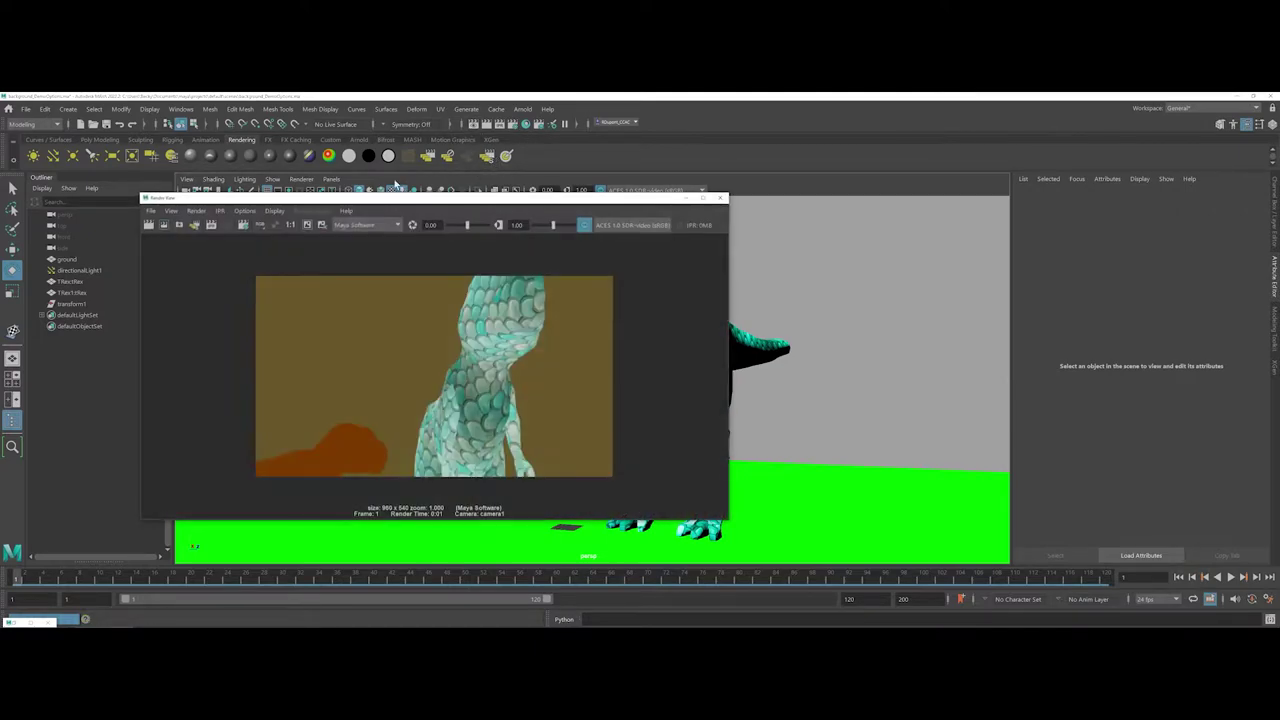
pyautogui.click(345, 211)
pyautogui.click(234, 243)
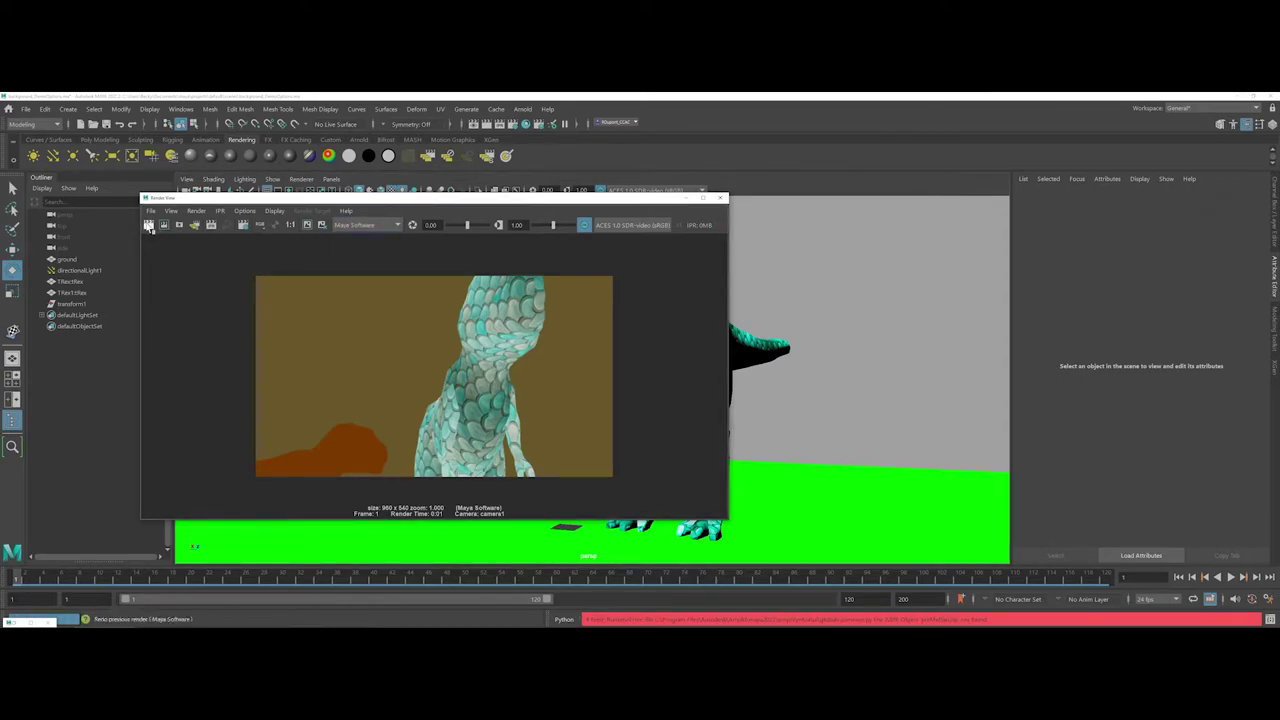
pyautogui.click(148, 226)
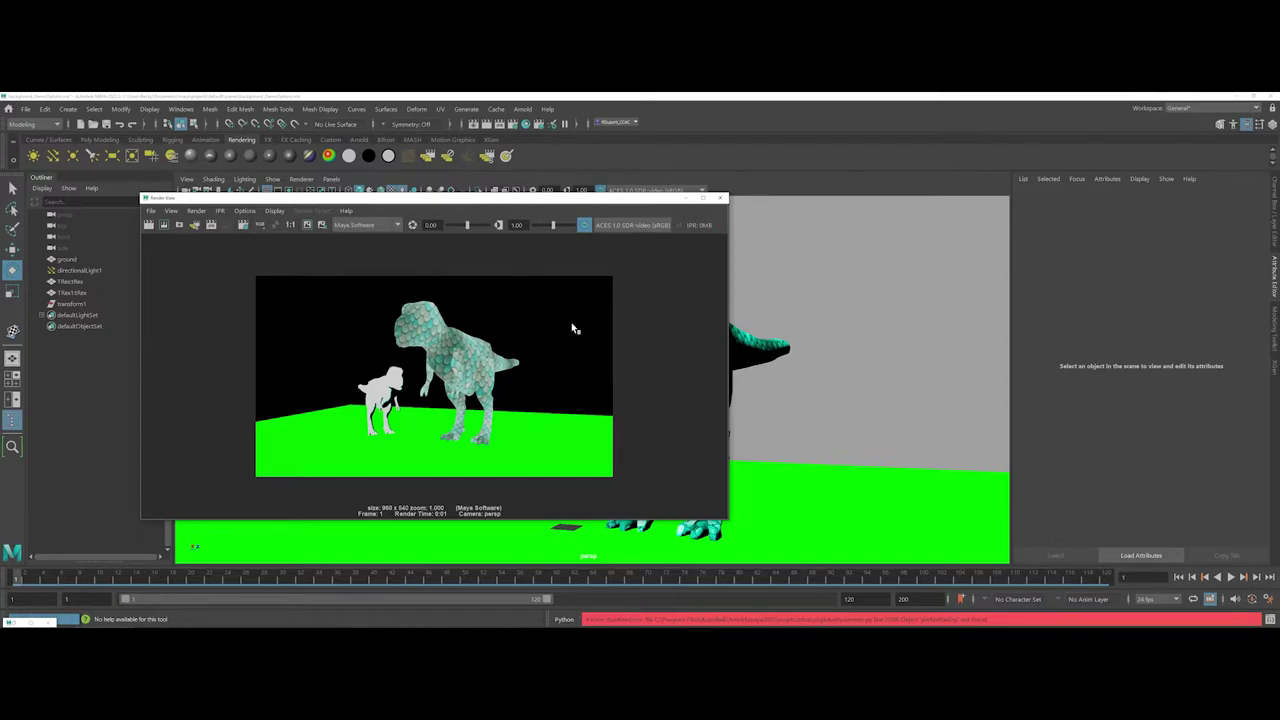
pyautogui.click(721, 199)
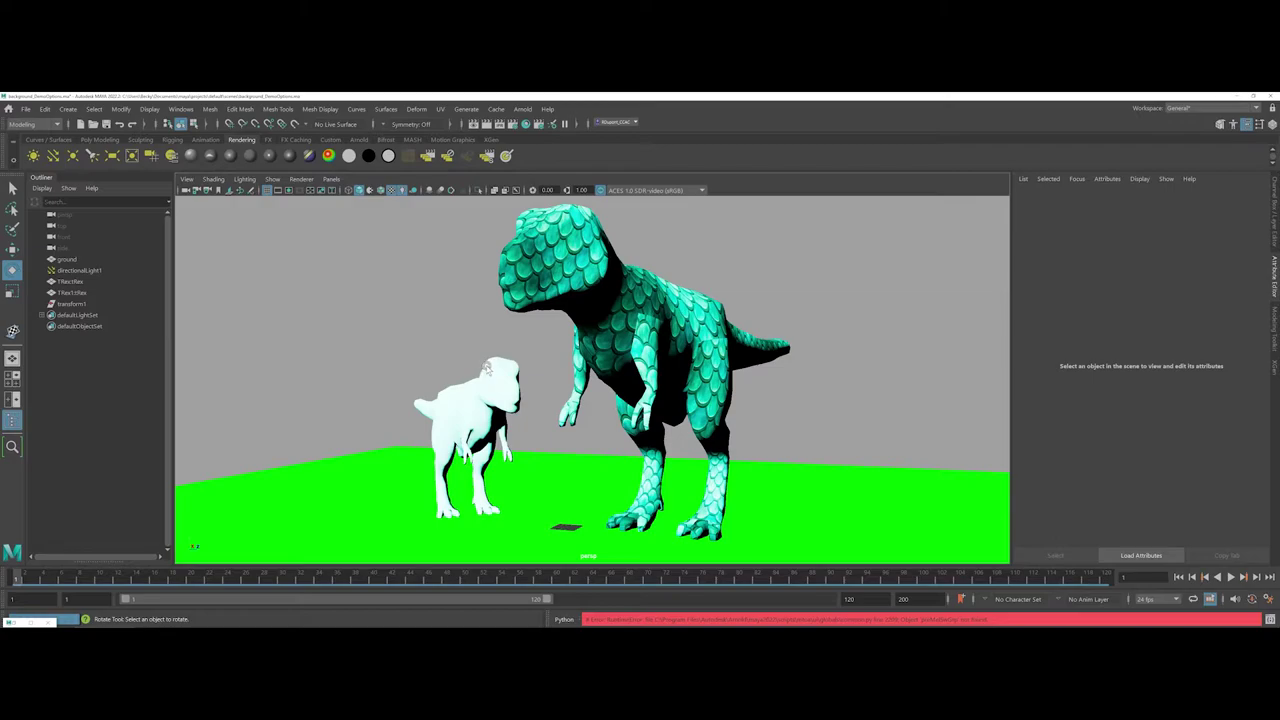
# - Create a new camera, camera1, from the Rendering shelf
pyautogui.rightClick(62, 377)
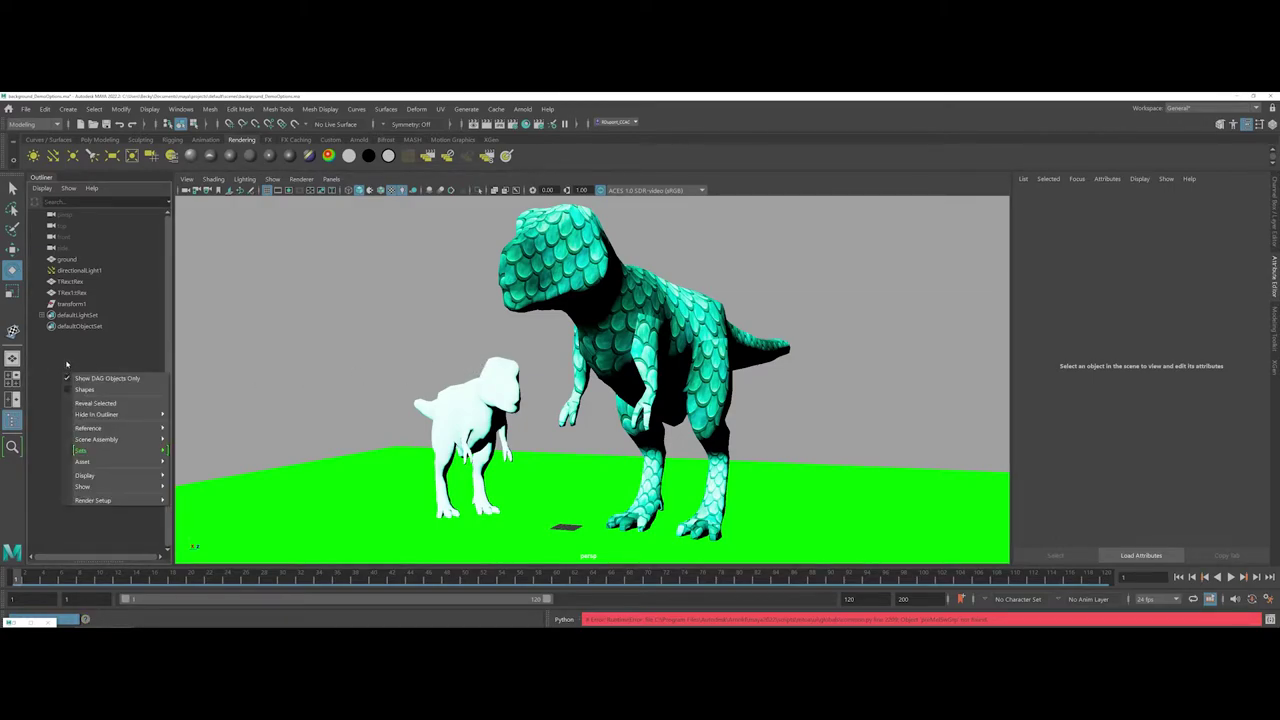
pyautogui.click(66, 361)
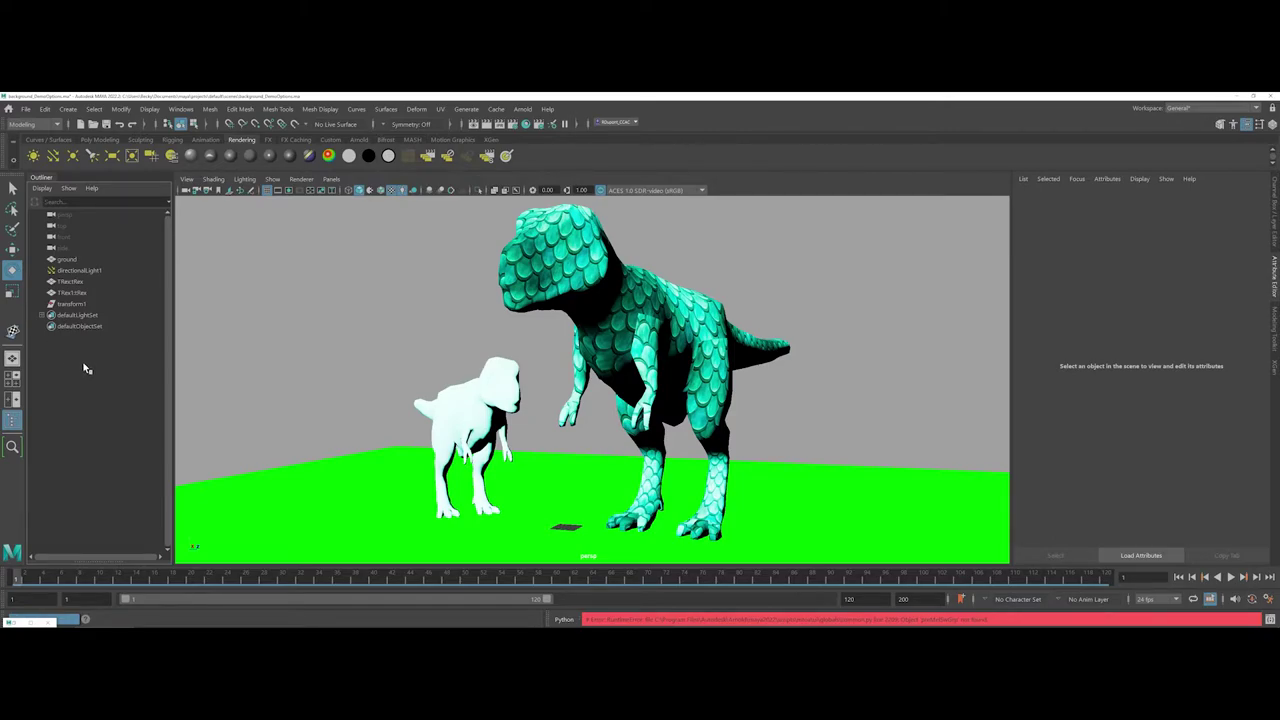
pyautogui.click(150, 160)
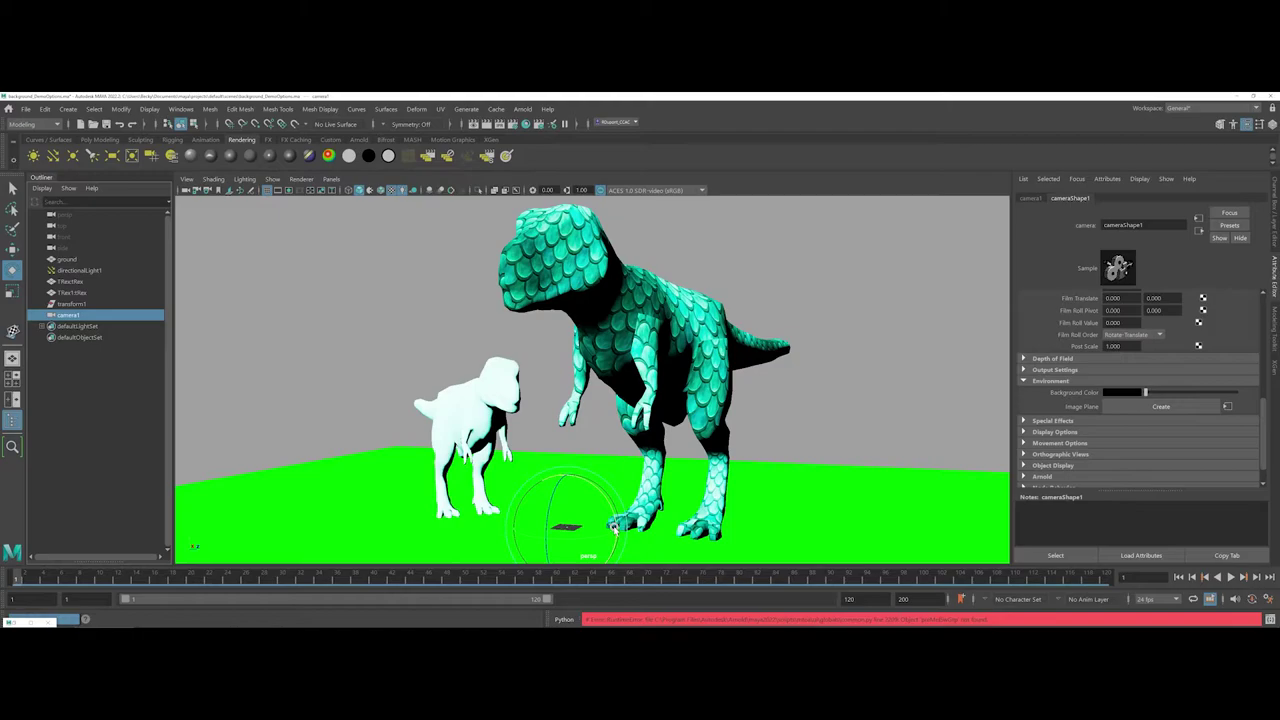
# - Raise camera1 above the ground and turn it about 30 degrees
pyautogui.press('w')
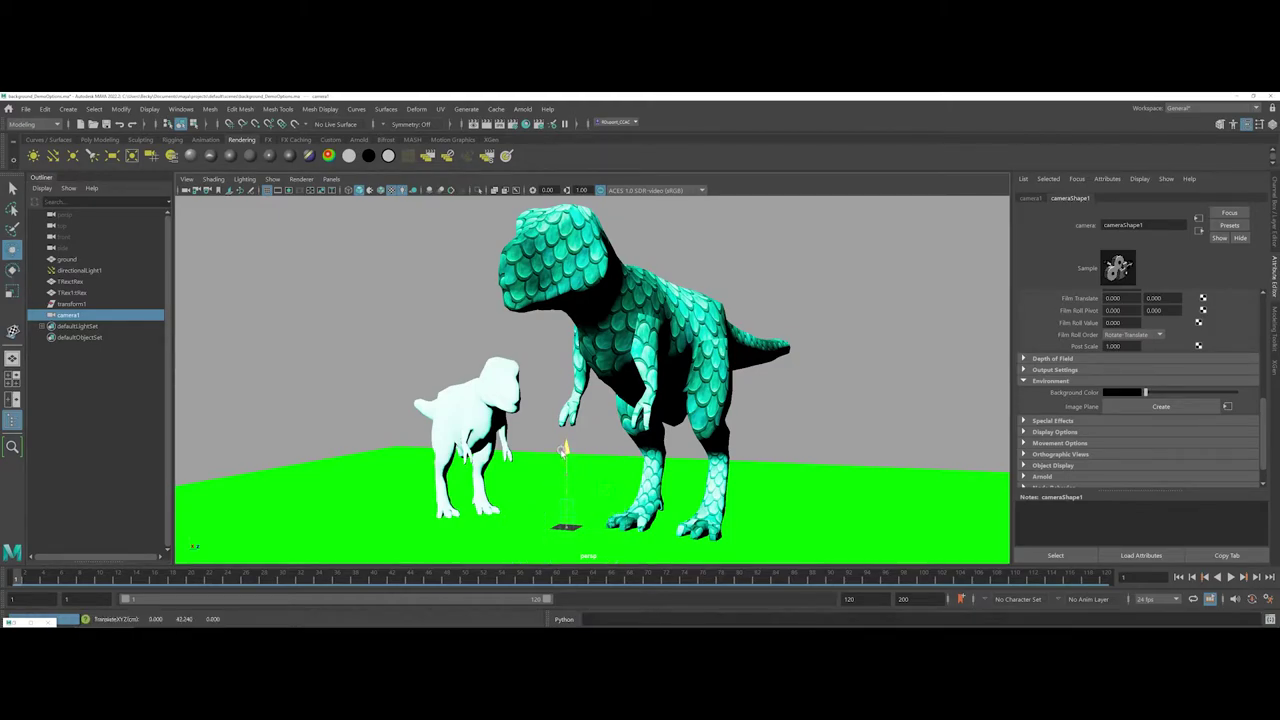
pyautogui.moveTo(565, 450); pyautogui.dragTo(680, 496)
pyautogui.press('e')
pyautogui.press('r')
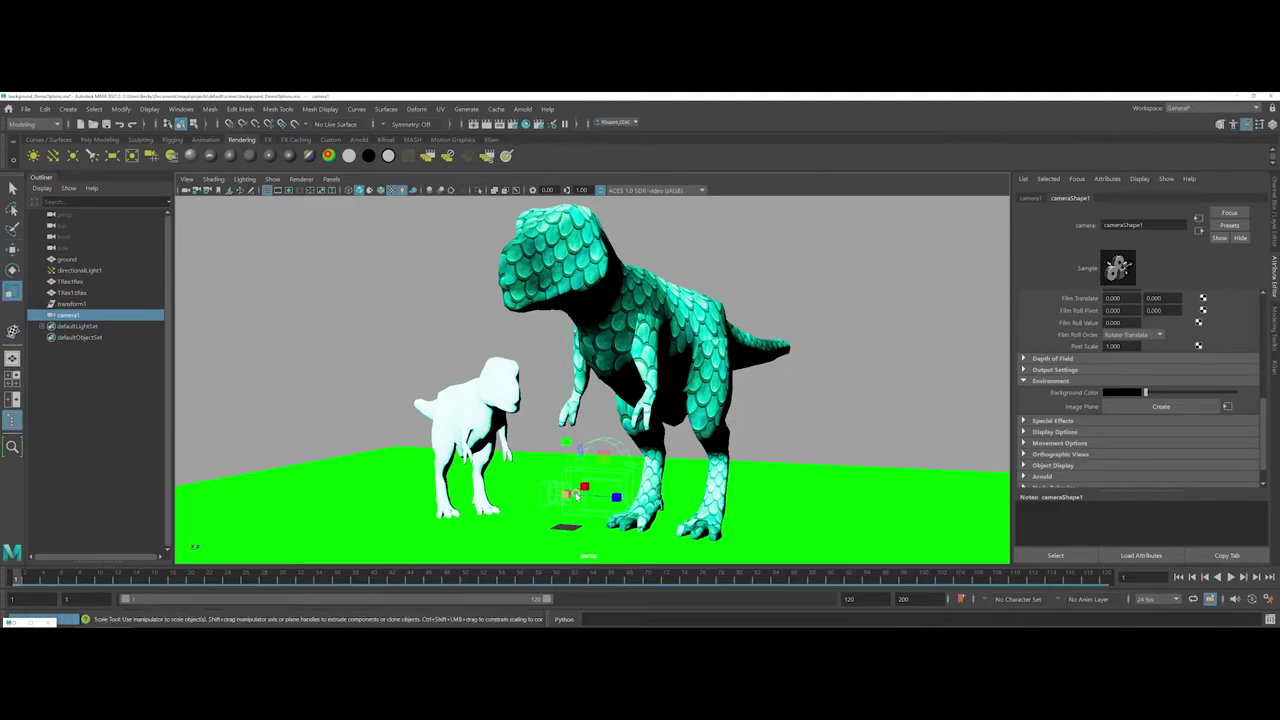
pyautogui.press('e')
pyautogui.moveTo(585, 494); pyautogui.dragTo(504, 482)
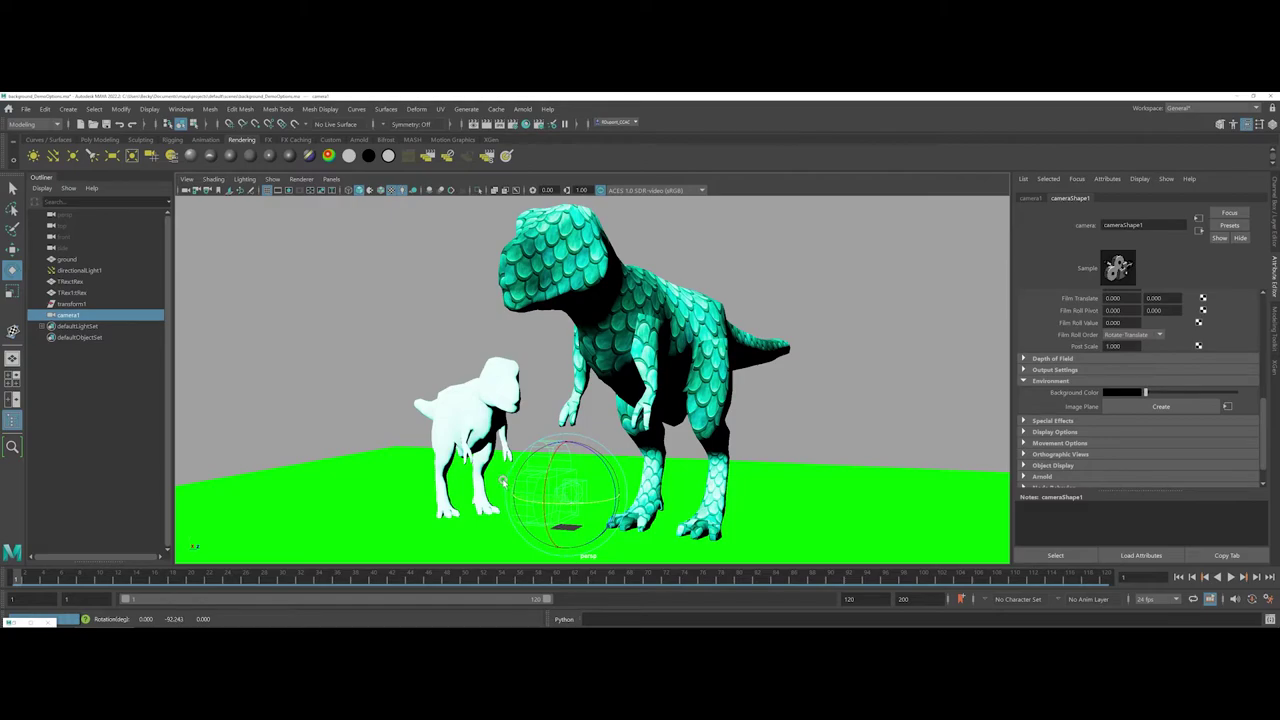
# - Move camera1 out to the left side of the T-rex
pyautogui.keyDown('alt'); pyautogui.moveTo(620, 468); pyautogui.dragTo(562, 468); pyautogui.keyUp('alt')
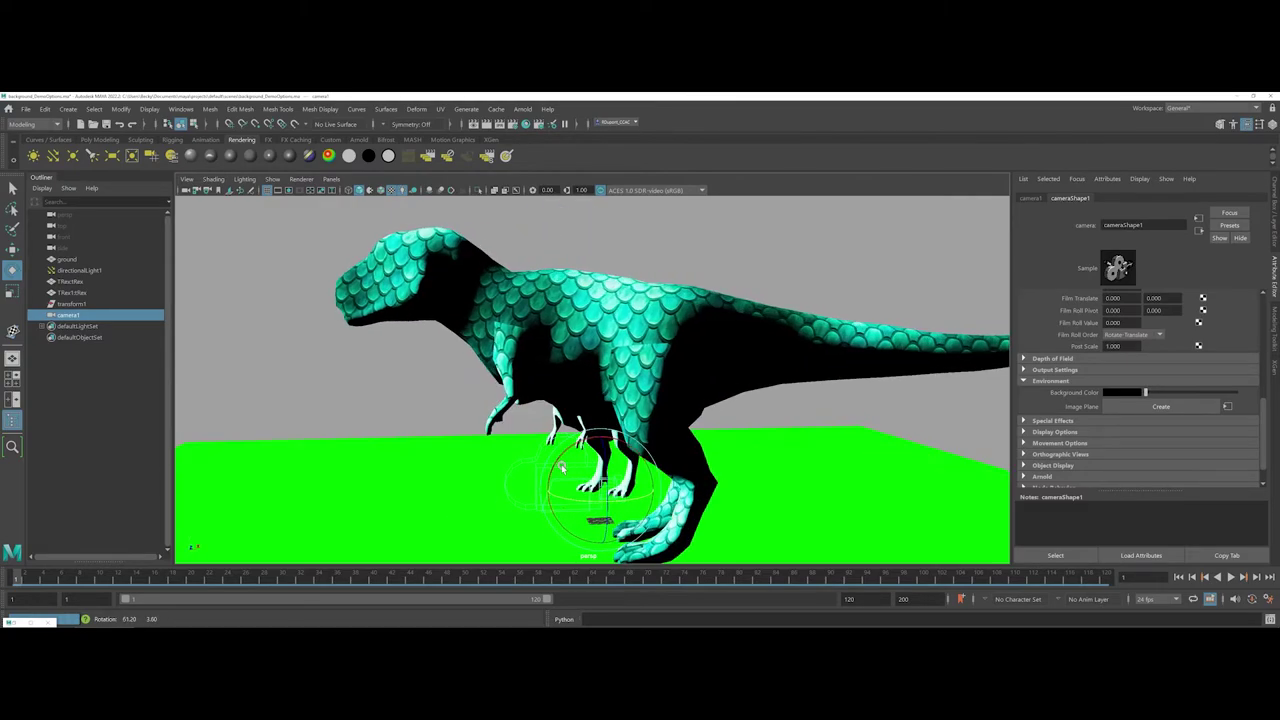
pyautogui.press('w')
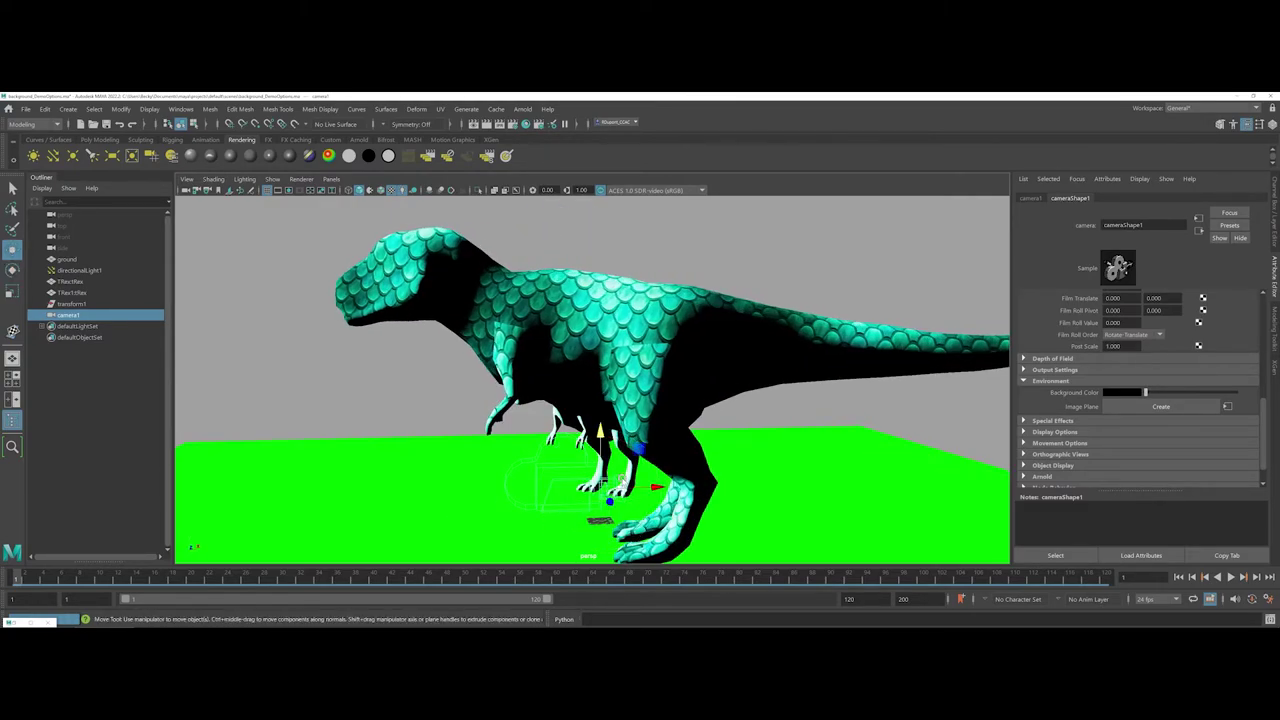
pyautogui.moveTo(608, 486); pyautogui.dragTo(304, 358)
pyautogui.scroll(-5, 304, 360)
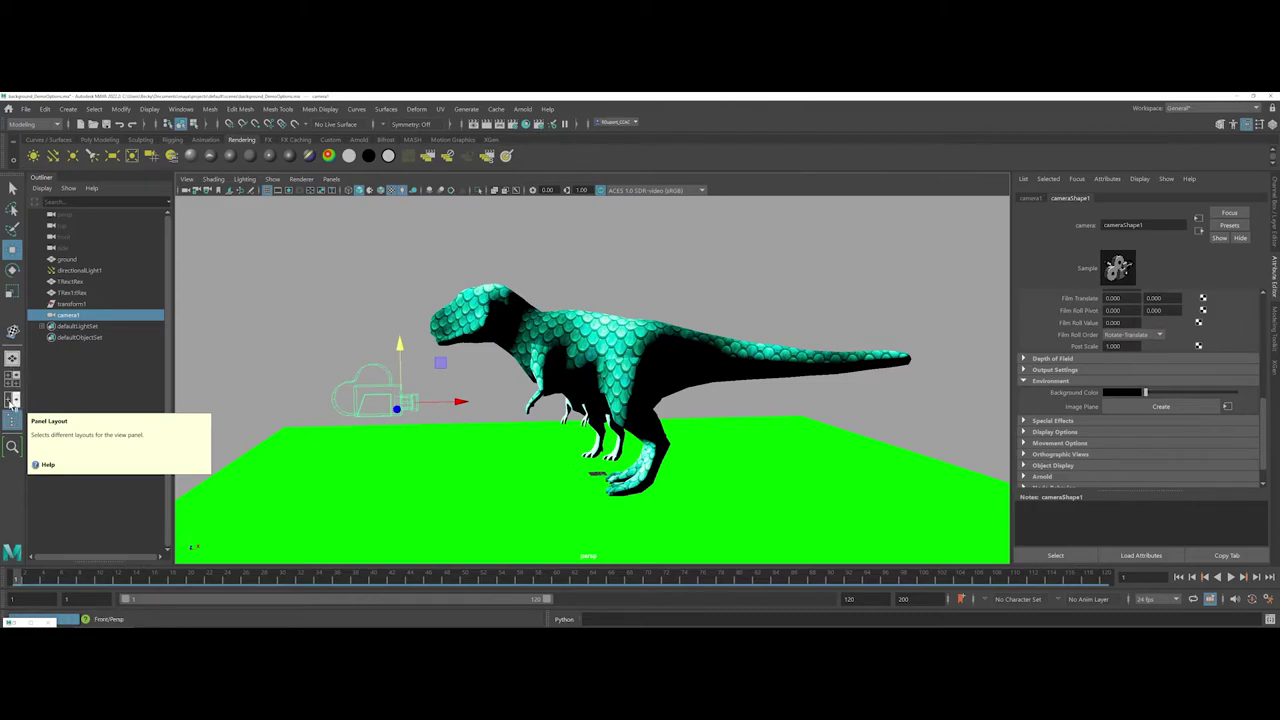
# - Use a two-pane layout with the left panel looking through camera1
pyautogui.click(13, 401)
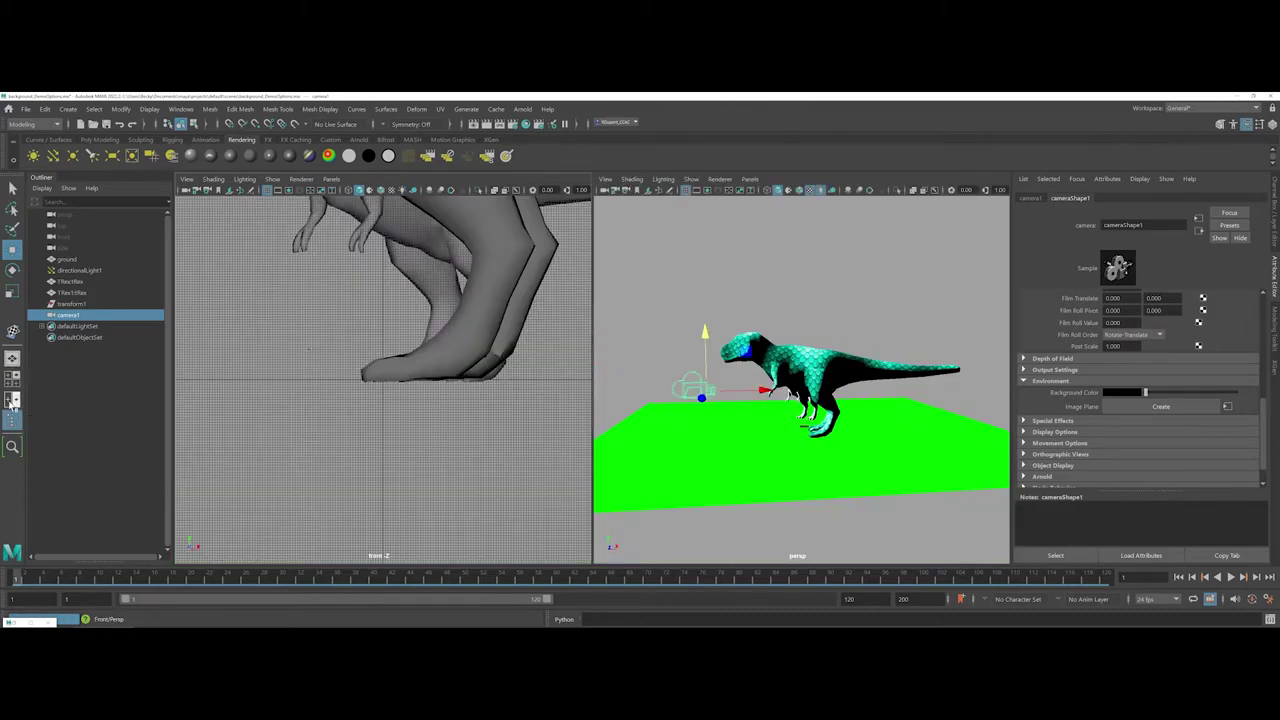
pyautogui.click(185, 192)
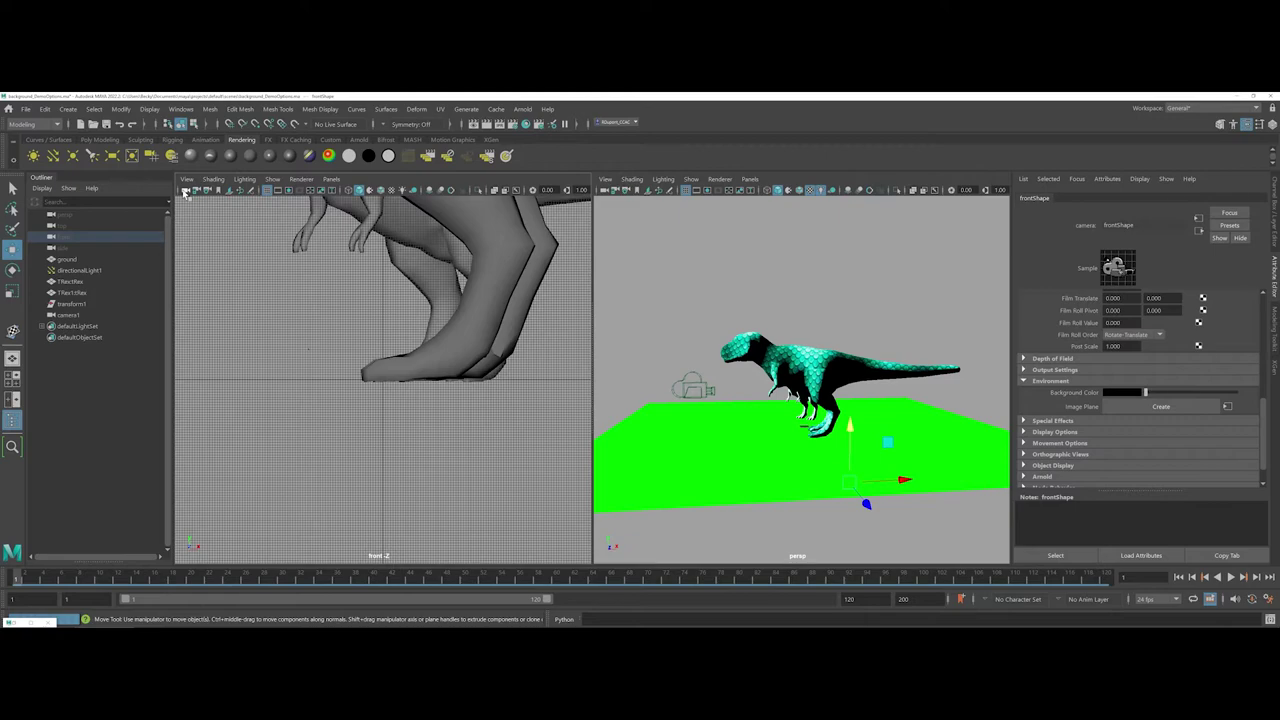
pyautogui.click(691, 400)
pyautogui.click(689, 390)
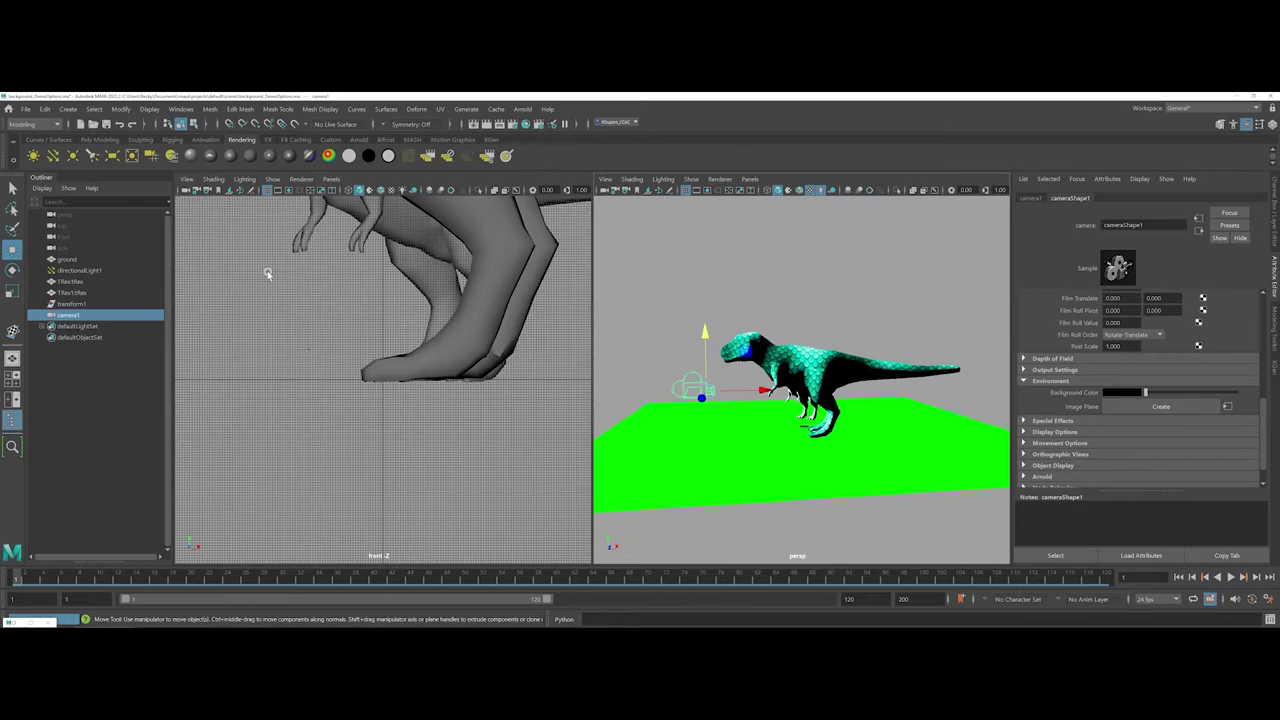
pyautogui.click(186, 179)
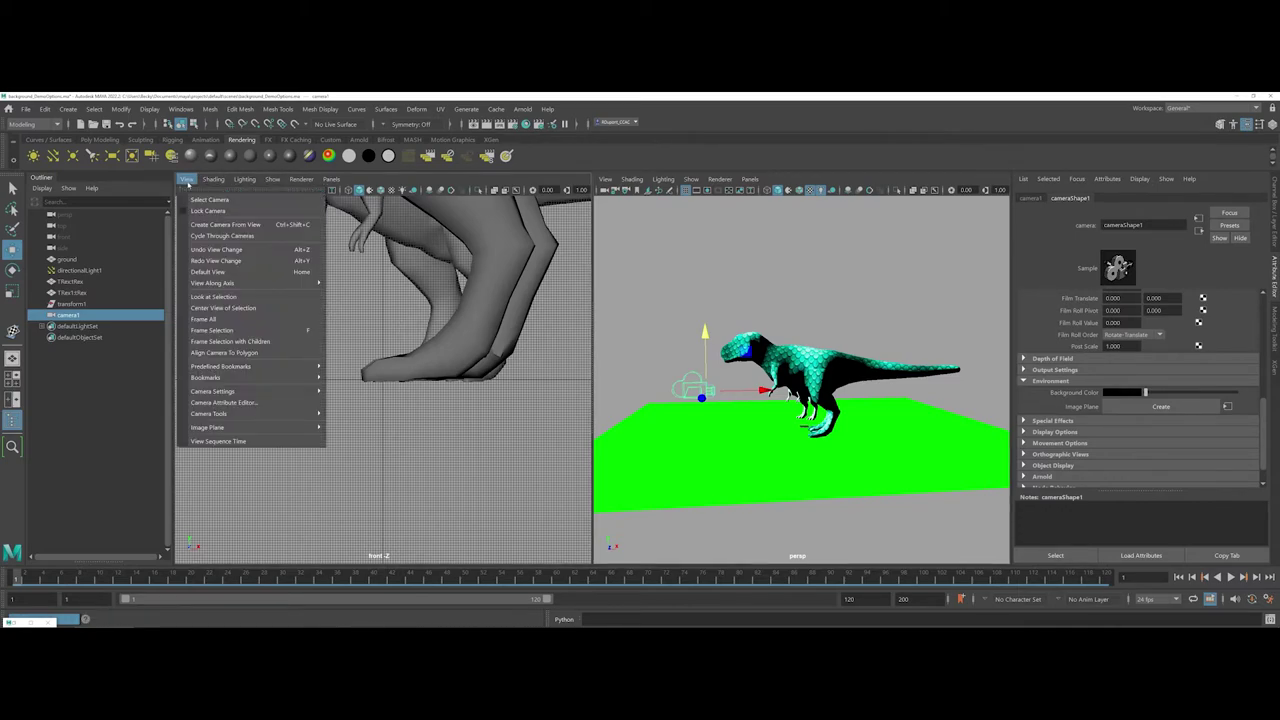
pyautogui.click(214, 237)
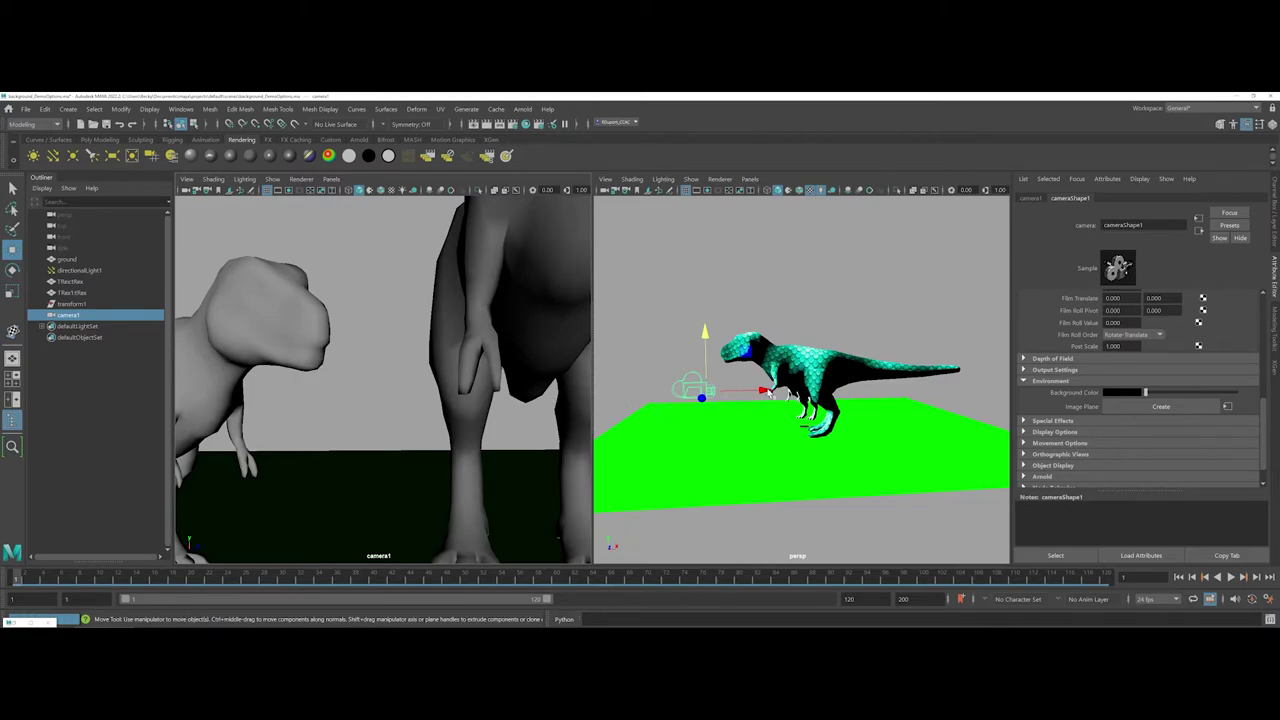
# - Slide camera1 left, tilt it and raise it until both dinosaurs are in frame
pyautogui.moveTo(766, 392); pyautogui.dragTo(645, 402)
pyautogui.press('e')
pyautogui.press('w')
pyautogui.press('e')
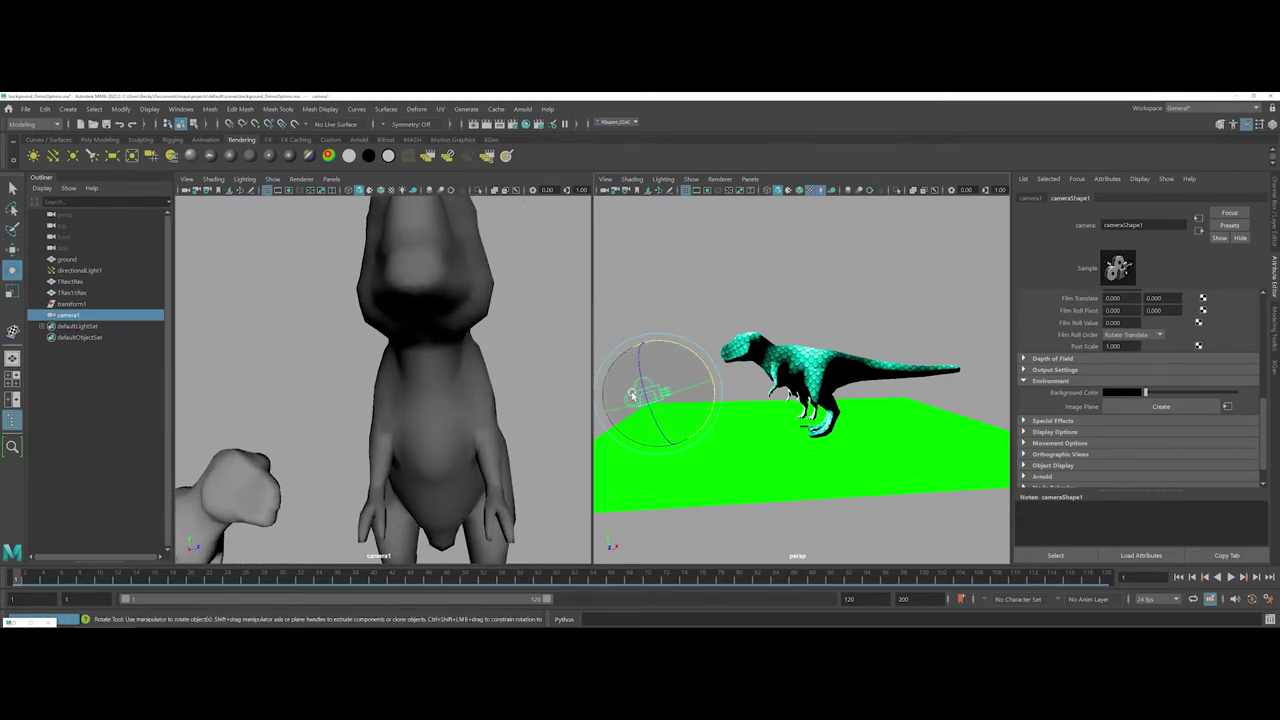
pyautogui.moveTo(654, 340); pyautogui.dragTo(640, 410)
pyautogui.press('w')
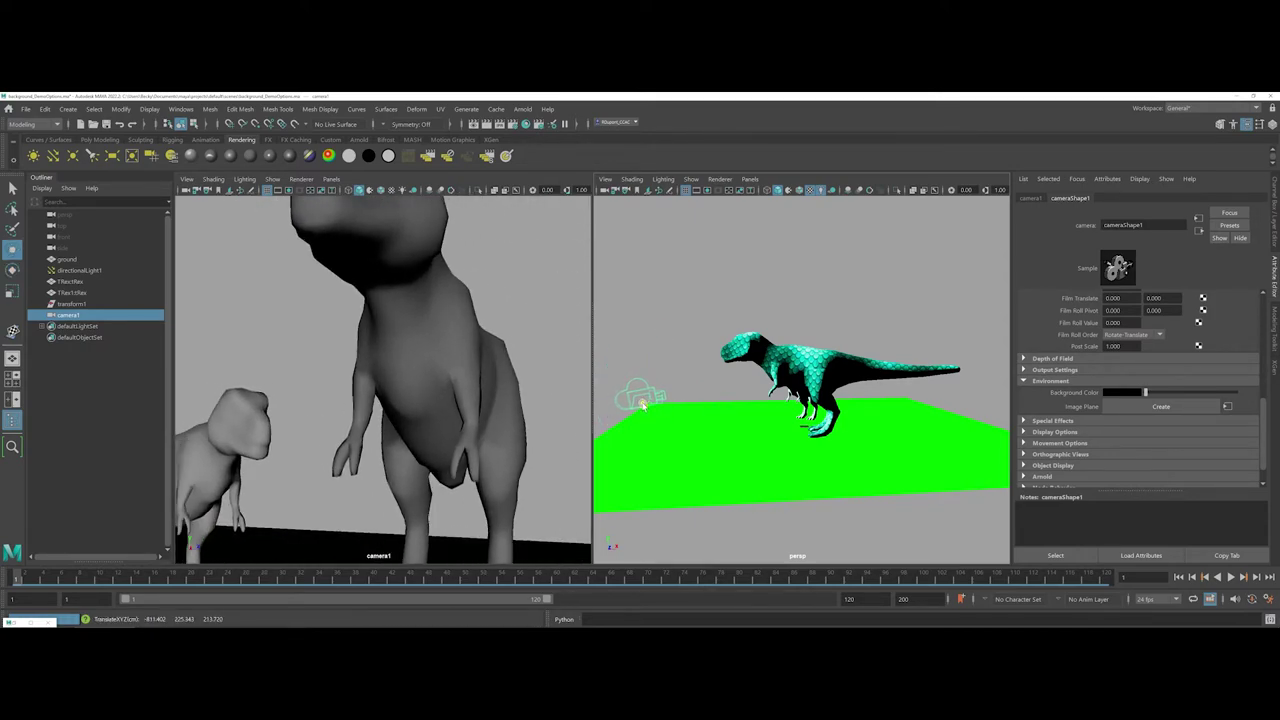
pyautogui.moveTo(652, 348); pyautogui.dragTo(653, 325)
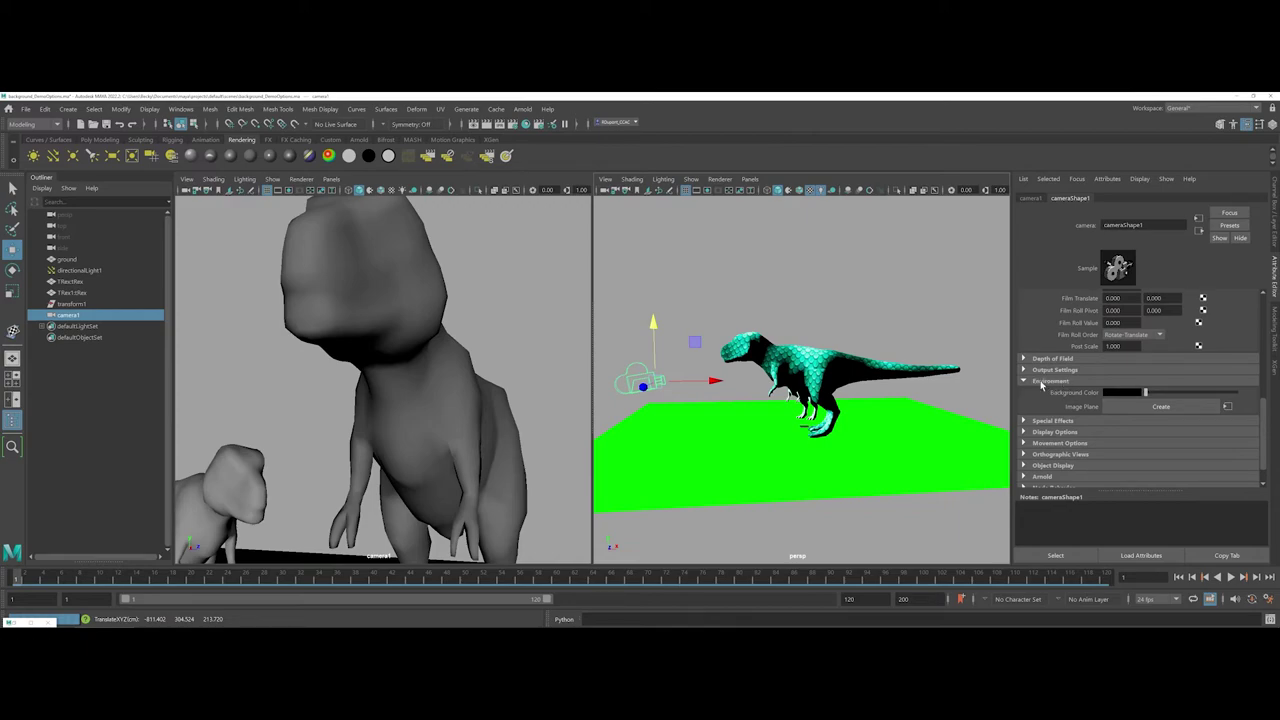
# - Set camera1's Background Color swatch to a dusky brown instead of black
pyautogui.click(1108, 395)
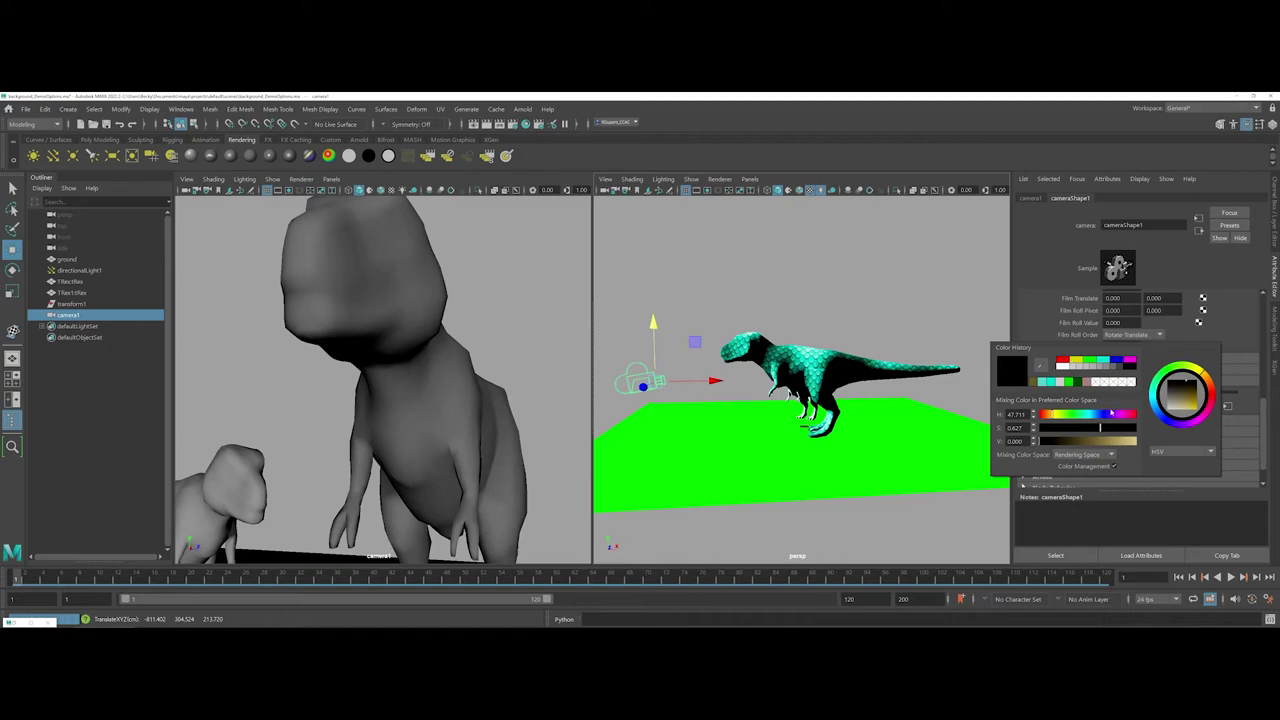
pyautogui.moveTo(1108, 418)
pyautogui.mouseDown()
pyautogui.moveTo(1120, 414)
pyautogui.moveTo(1088, 441)
pyautogui.moveTo(1080, 414)
pyautogui.moveTo(1050, 415)
pyautogui.moveTo(1102, 440)
pyautogui.mouseUp()
pyautogui.click(1082, 441)
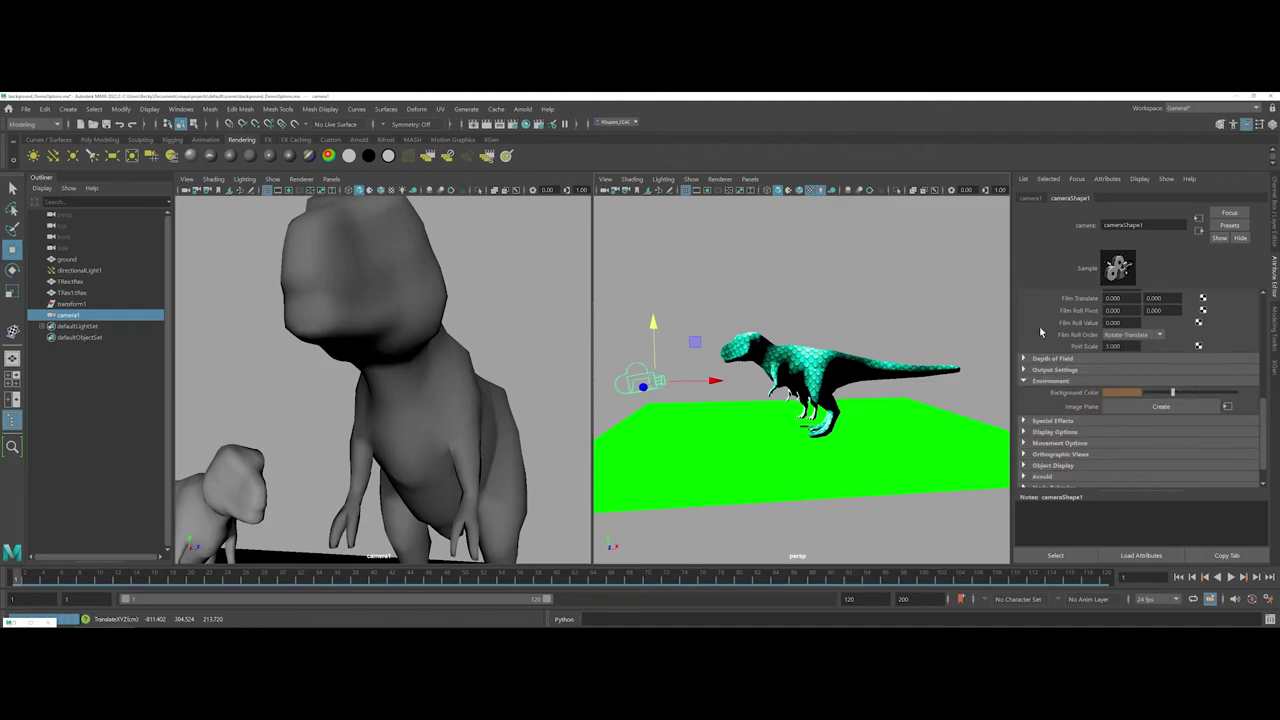
# - Render the frame in Render View through camera1 against the brown background
pyautogui.click(474, 125)
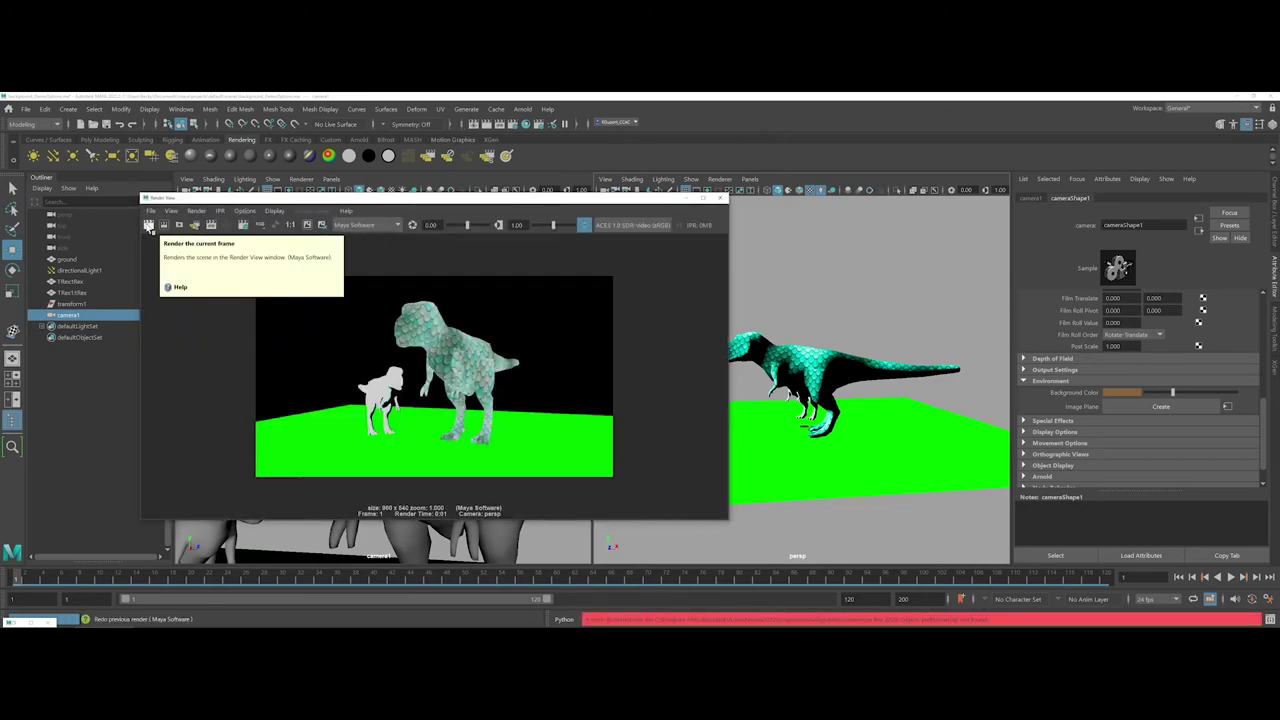
pyautogui.click(148, 226)
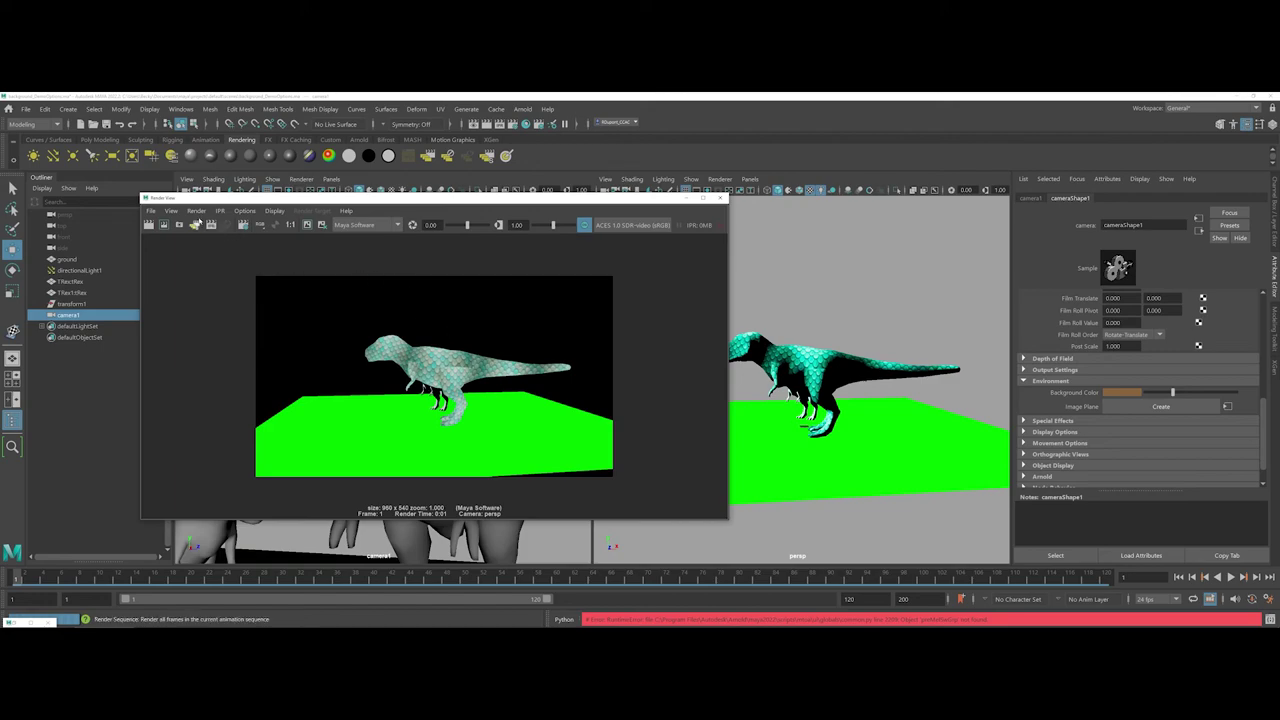
pyautogui.click(197, 211)
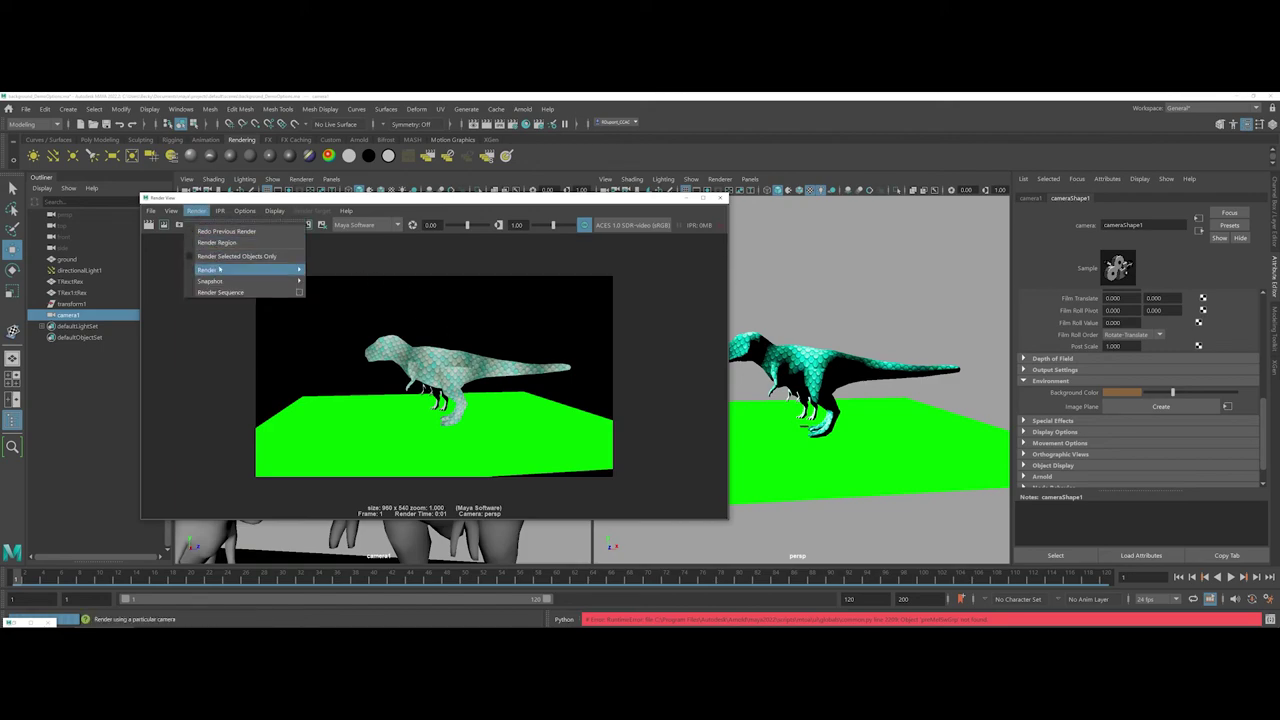
pyautogui.moveTo(220, 271)
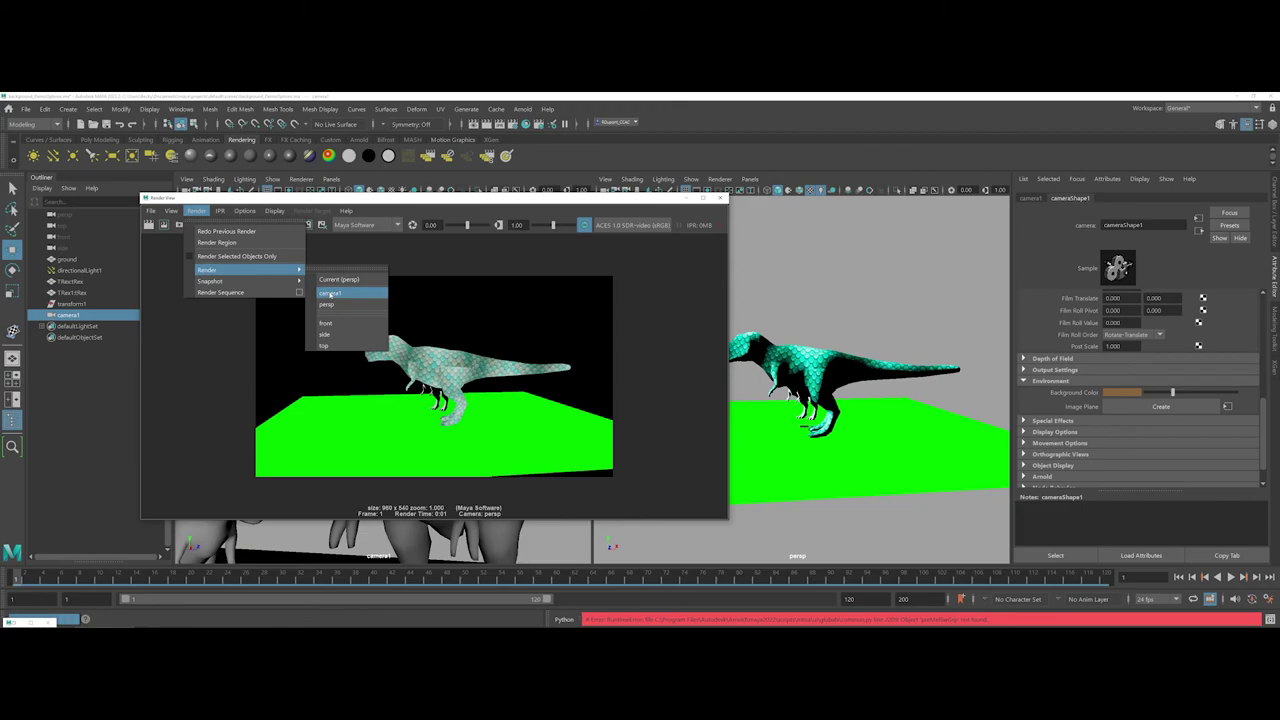
pyautogui.click(330, 293)
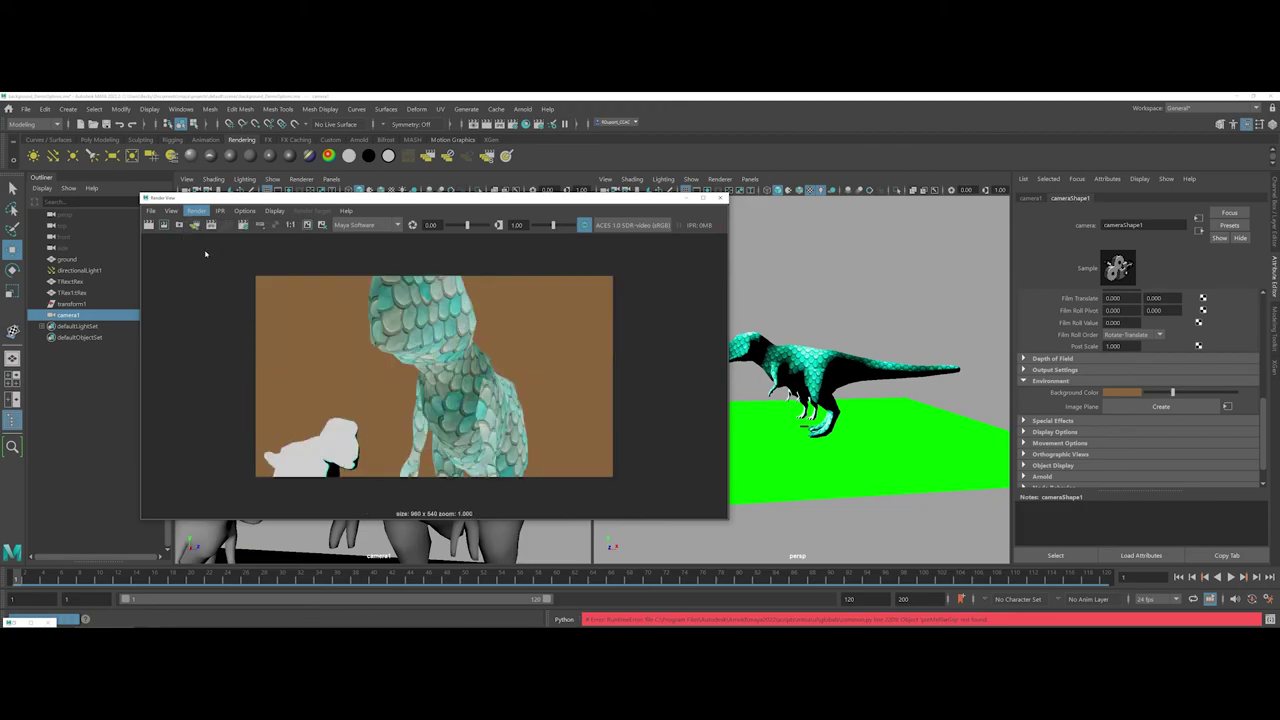